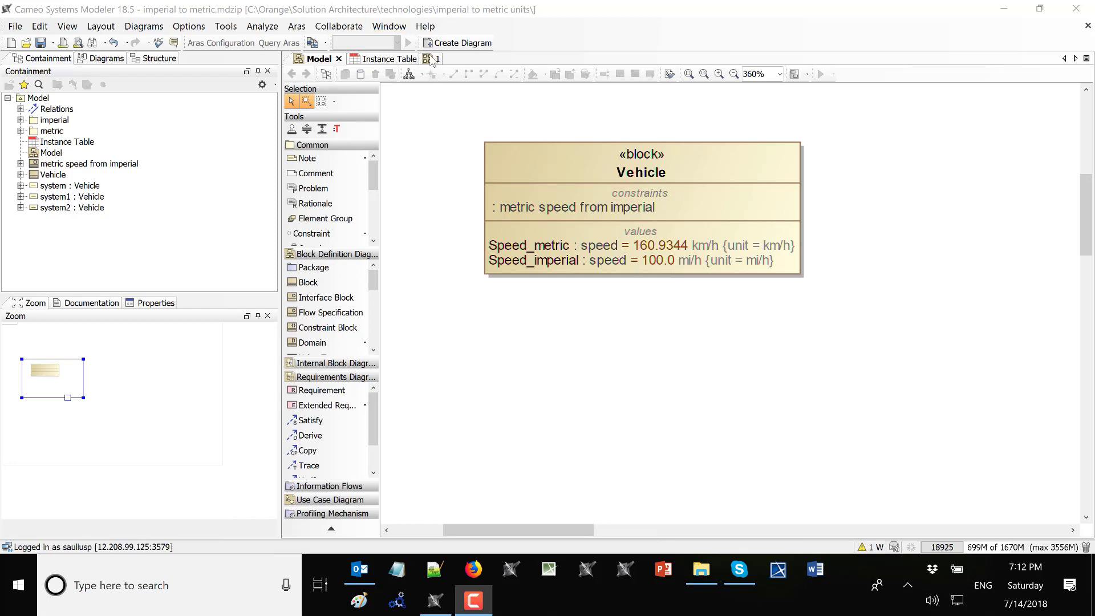
- Review the Vehicle block's parametric diagram and start a simulation of the Vehicle block from the Model diagram
left_click(432, 59)
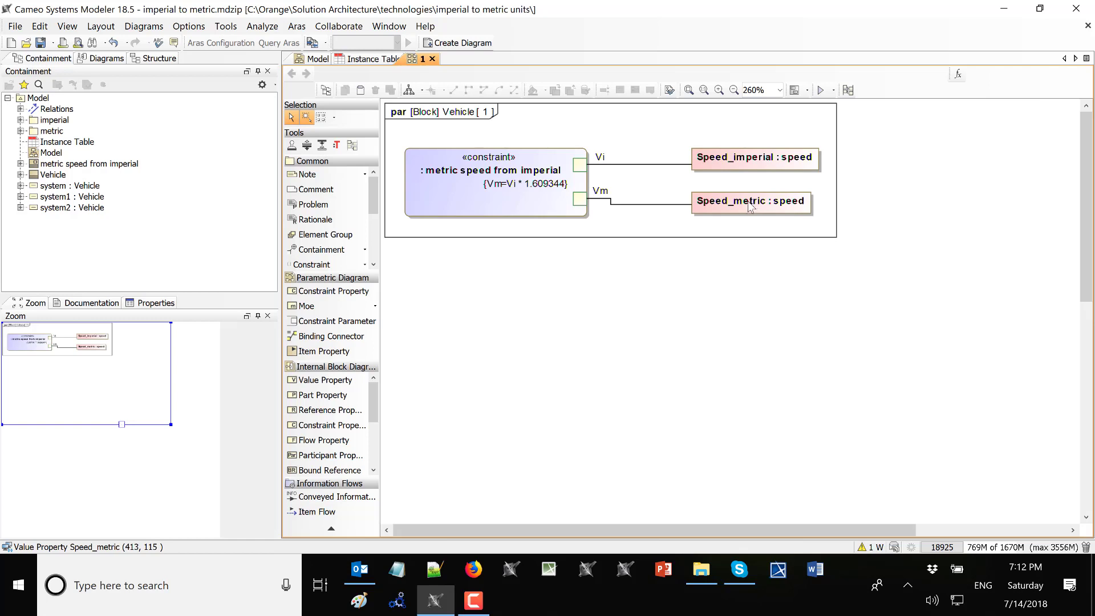
left_click(319, 60)
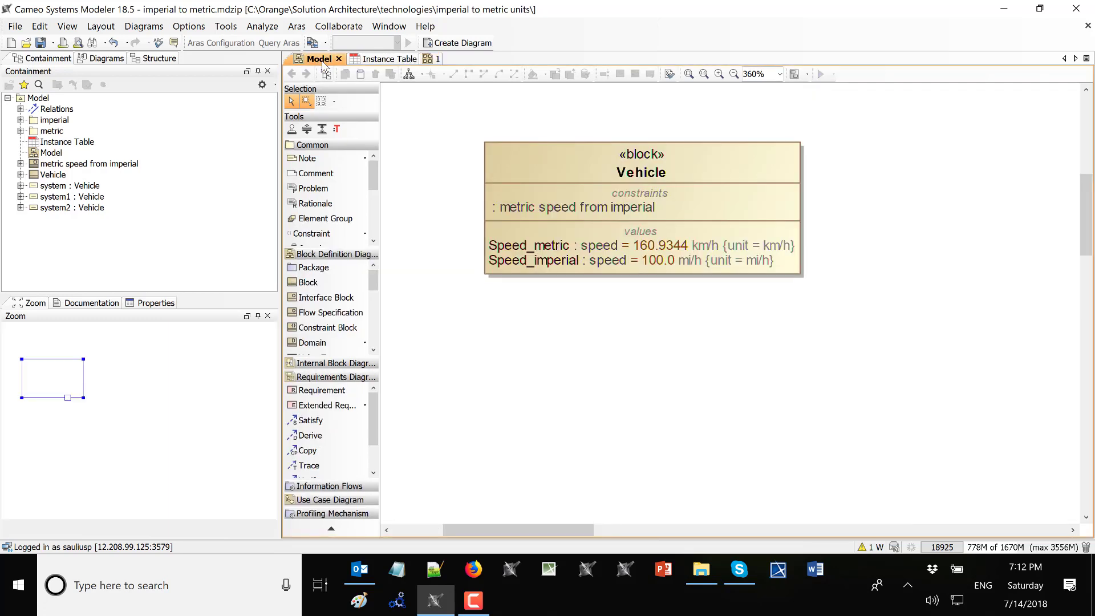
left_click(671, 174)
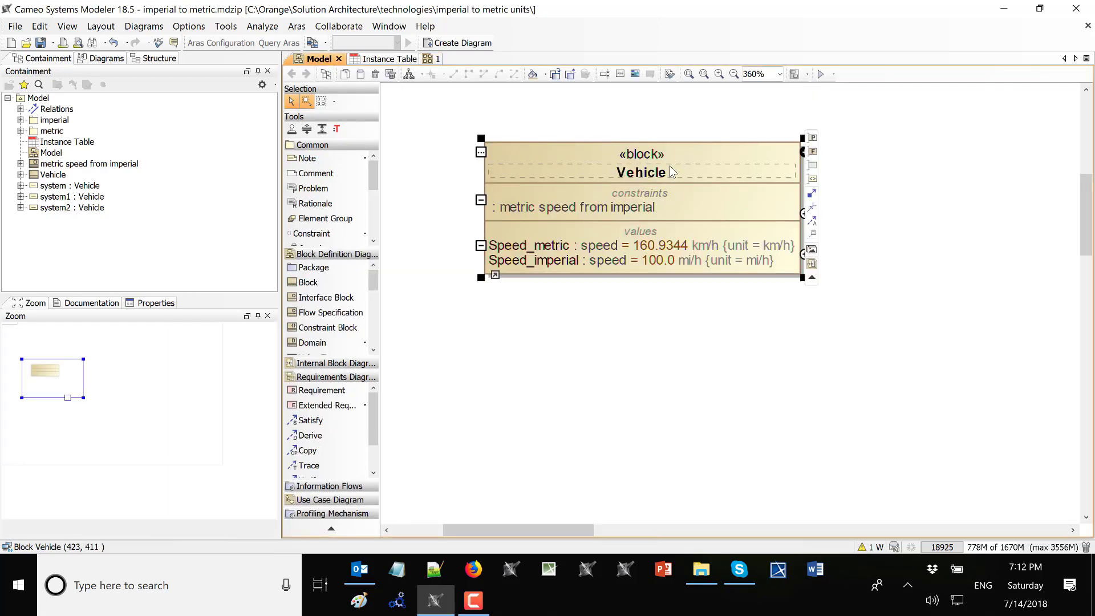
left_click(821, 73)
left_click(618, 346)
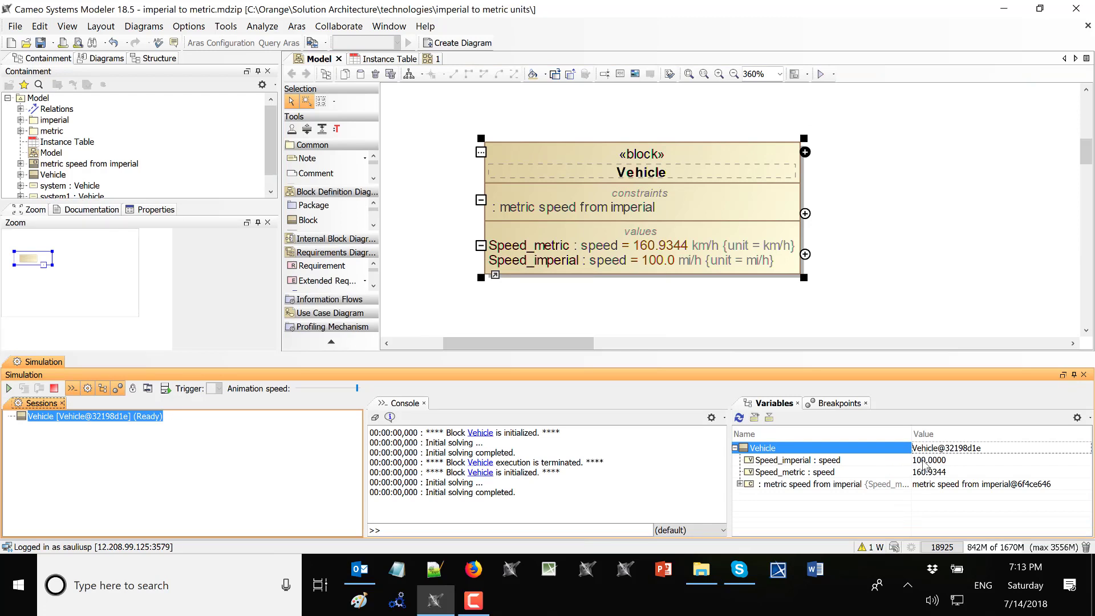
- Set the simulated Vehicle's Speed_imperial to 20, and change it to 45 to recalculate the metric speed
left_click(924, 461)
type("20")
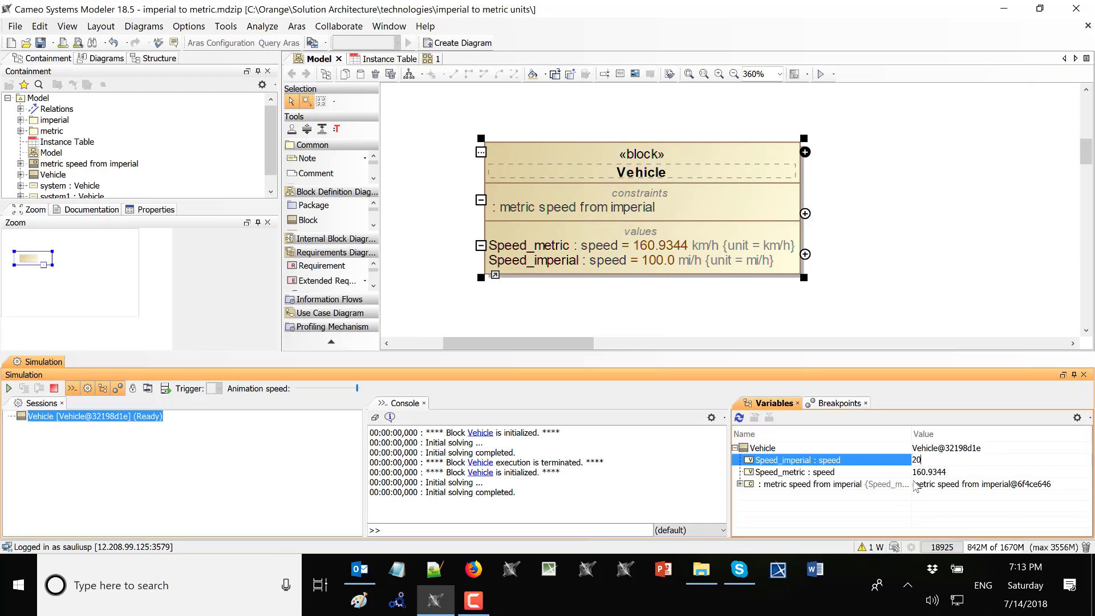
left_click(923, 472)
left_click(923, 461)
type("45")
left_click(872, 472)
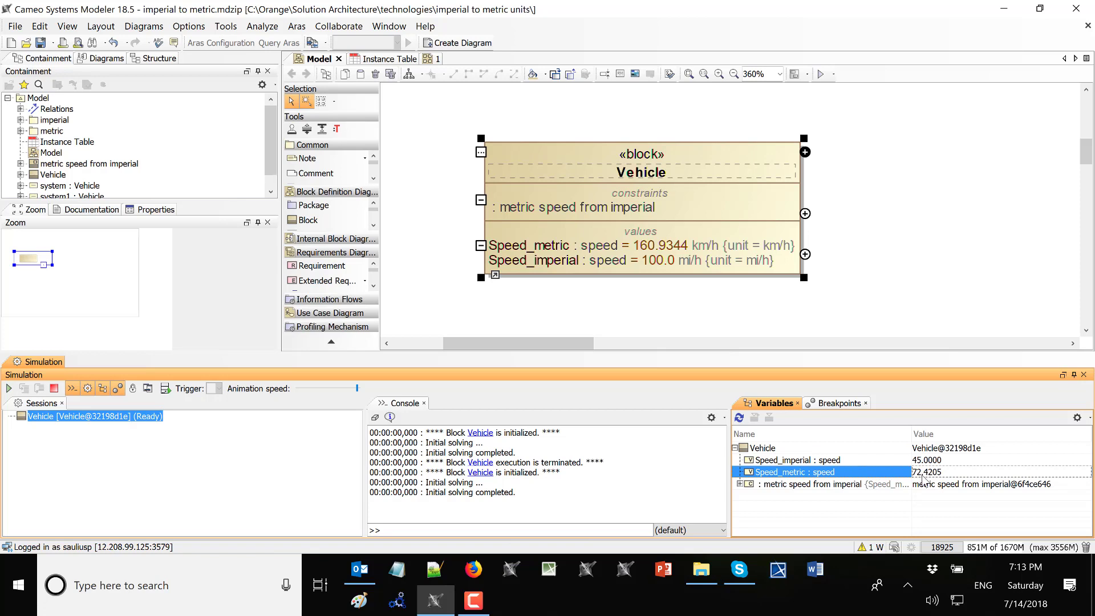
- Save the simulated Speed_imperial value as the property's default value in the Vehicle block
left_click(860, 461)
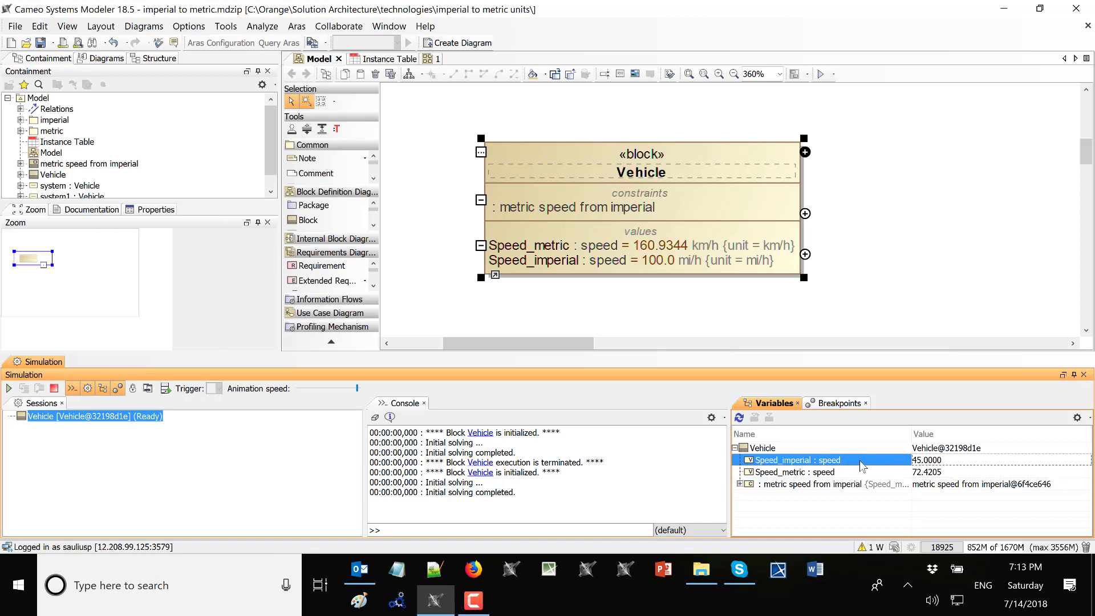
right_click(878, 453)
left_click(849, 458)
left_click(852, 461)
right_click(851, 461)
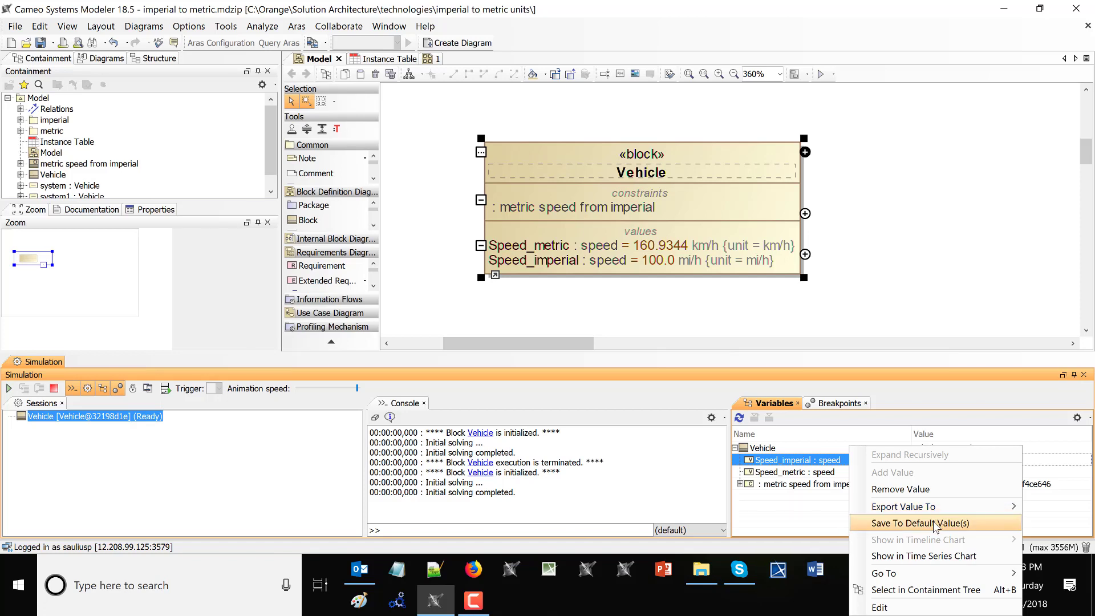
left_click(936, 524)
- Save the simulated Speed_metric value as the property's default value in the Vehicle block
left_click(900, 471)
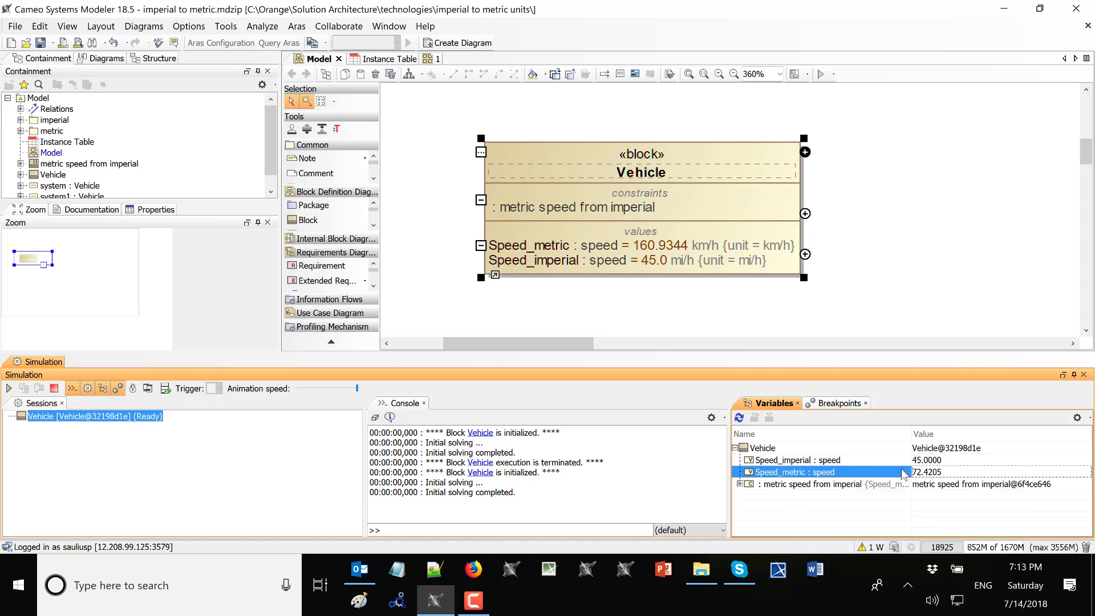
right_click(901, 472)
left_click(980, 524)
- Export the simulated Vehicle's values to a new instance owned by the Model package
left_click(756, 448)
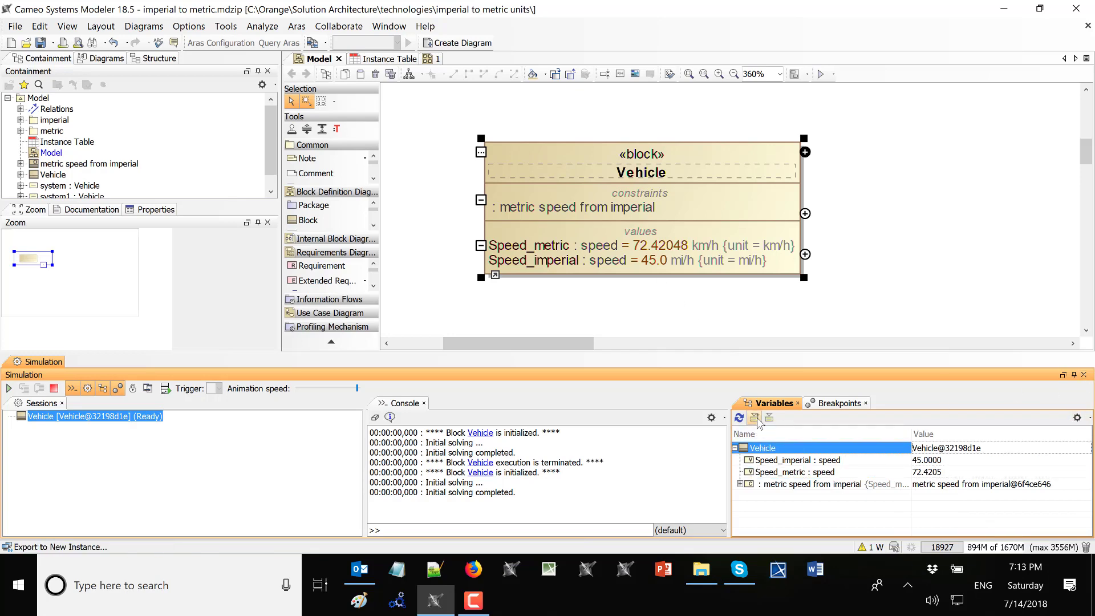
left_click(754, 417)
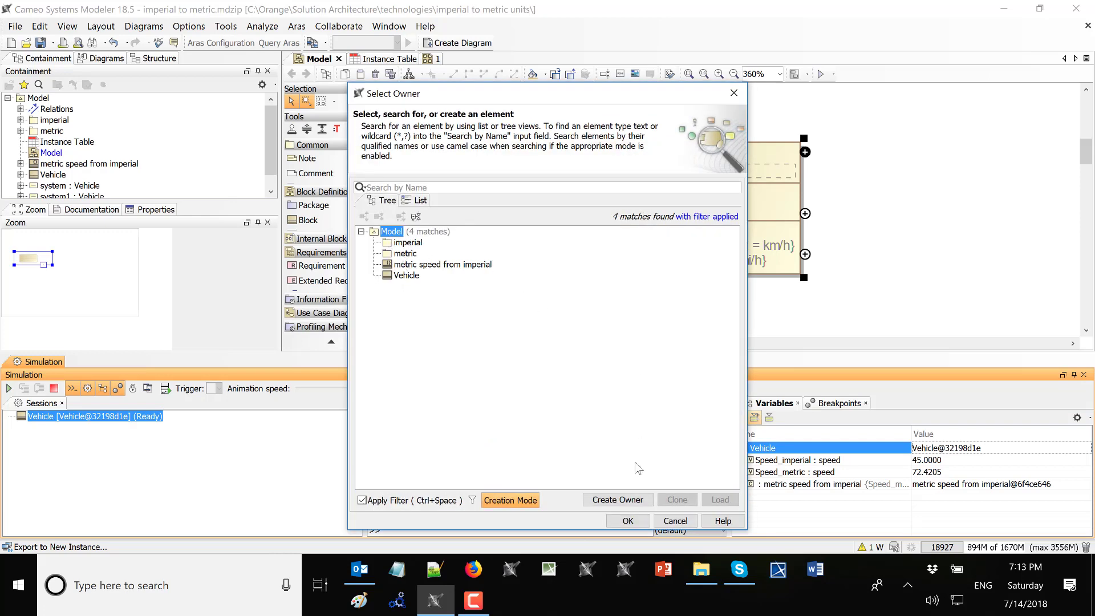
left_click(634, 521)
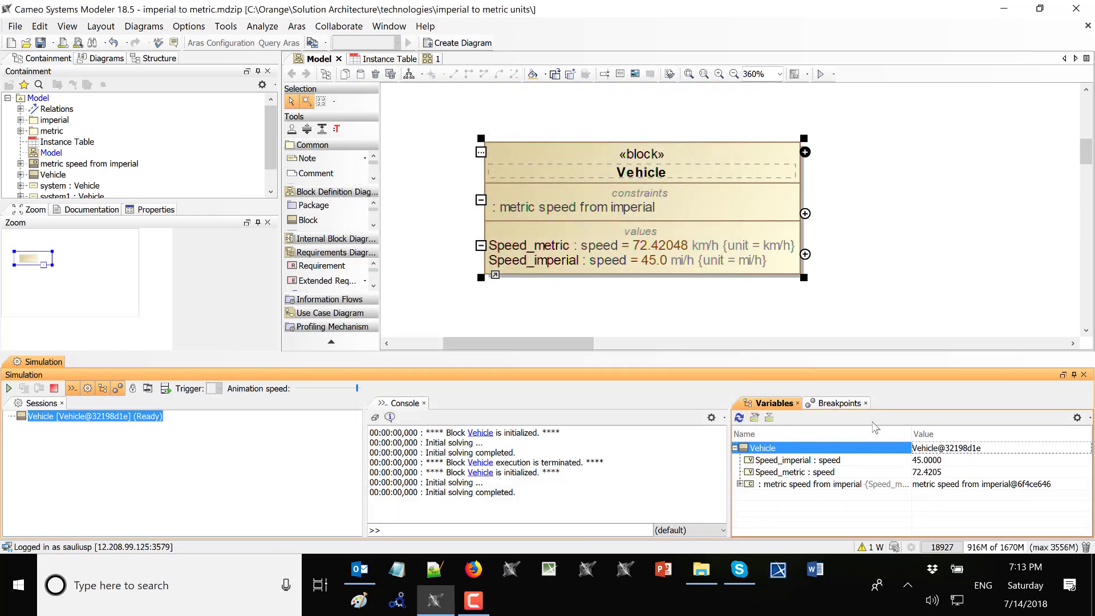
- Open the Instance Table and assign Model as its scope and the Vehicle block as its classifier
double_click(66, 141)
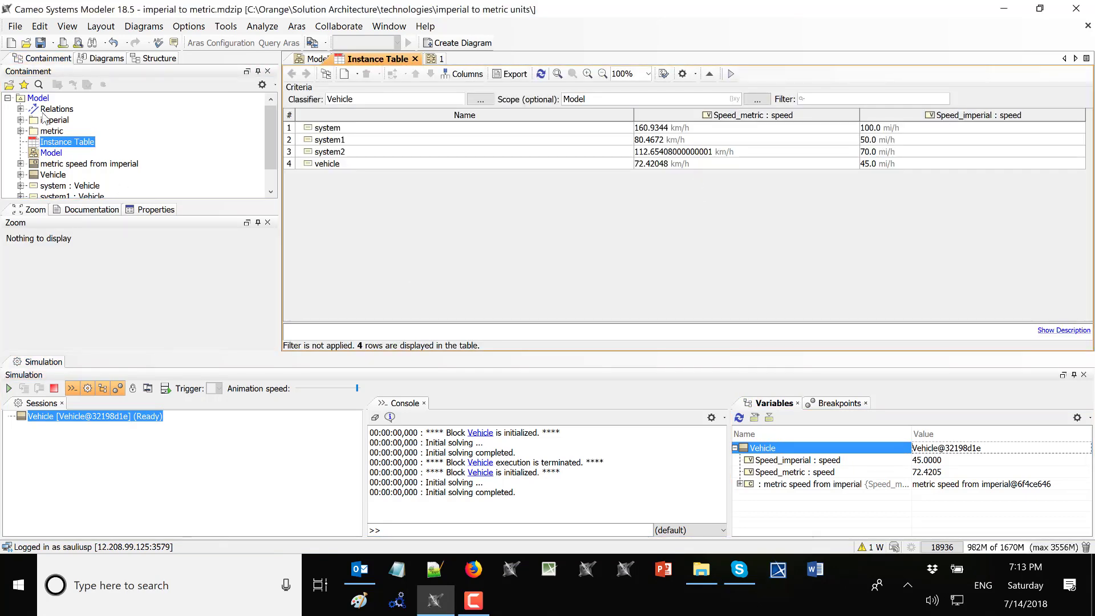
left_click_drag(39, 98, 588, 99)
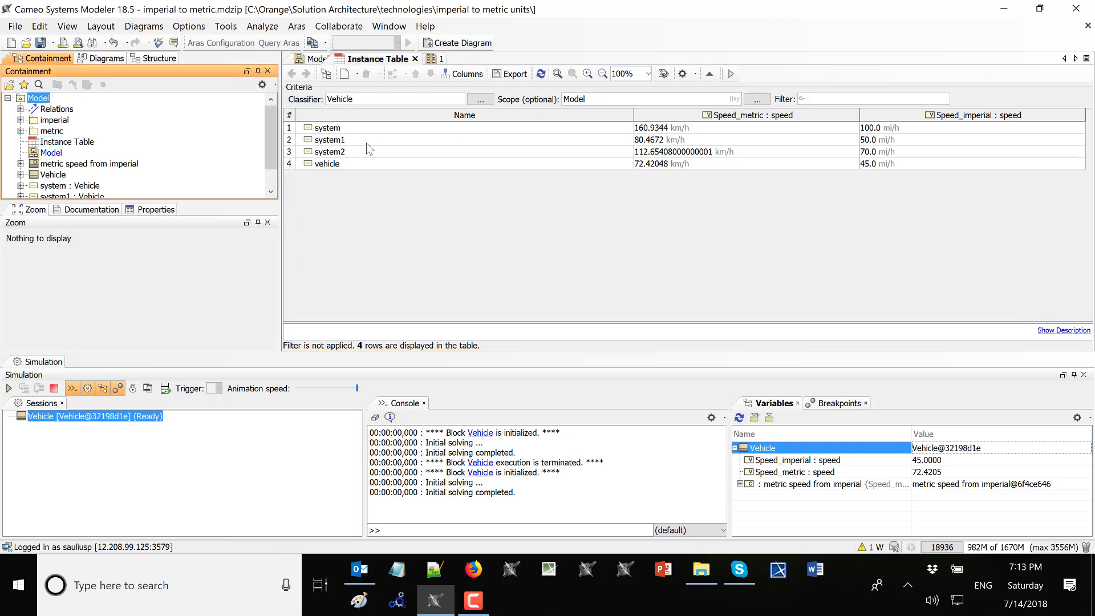
scroll(57, 171, "down", 1)
left_click_drag(54, 150, 383, 110)
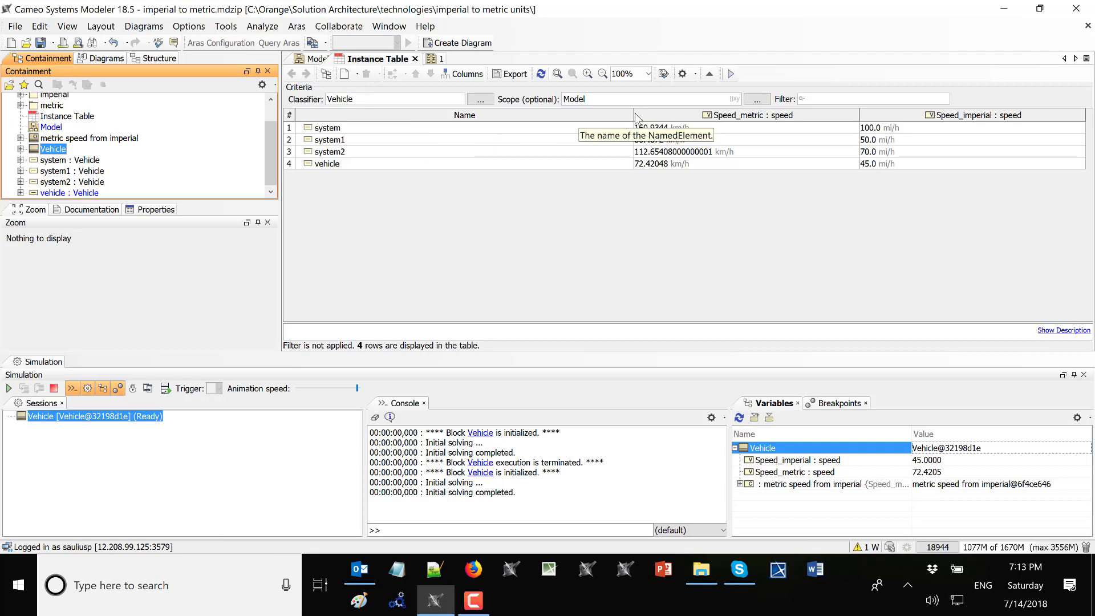
- Narrow the instance table's columns and place Speed_imperial before Speed_metric
left_click_drag(634, 114, 431, 117)
left_click_drag(656, 119, 579, 117)
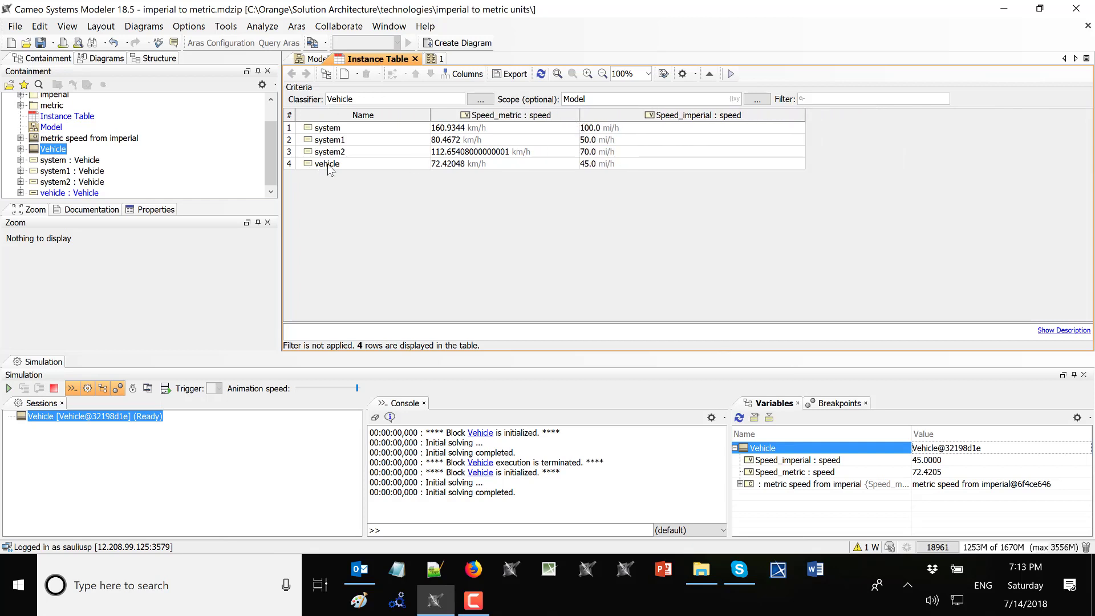
left_click_drag(641, 118, 576, 118)
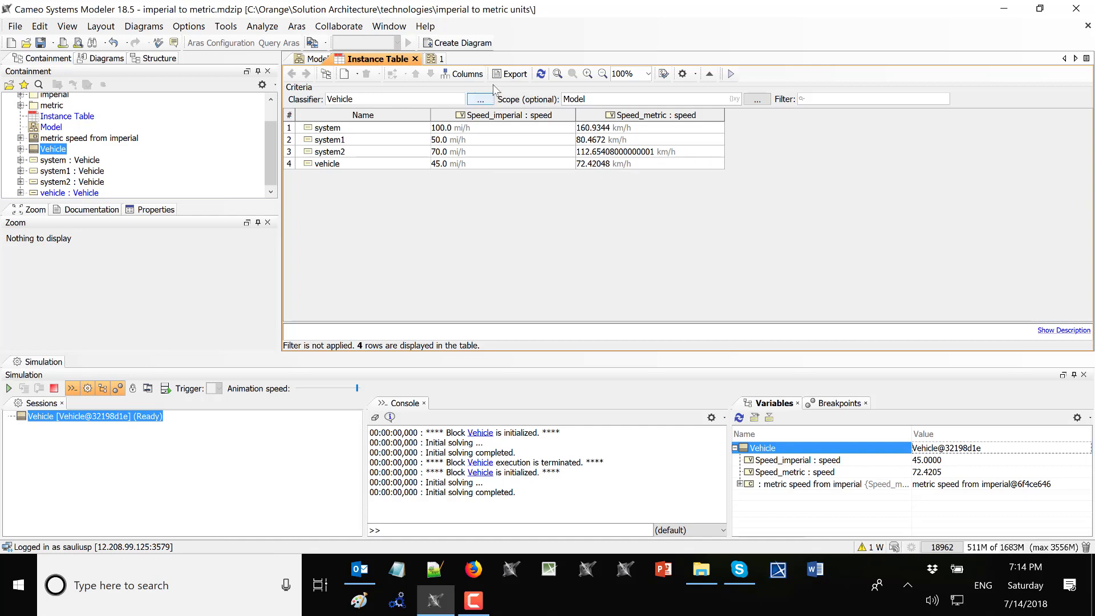
- Open the instance table's Excel Workbook export, cancel it and save the project
left_click(510, 73)
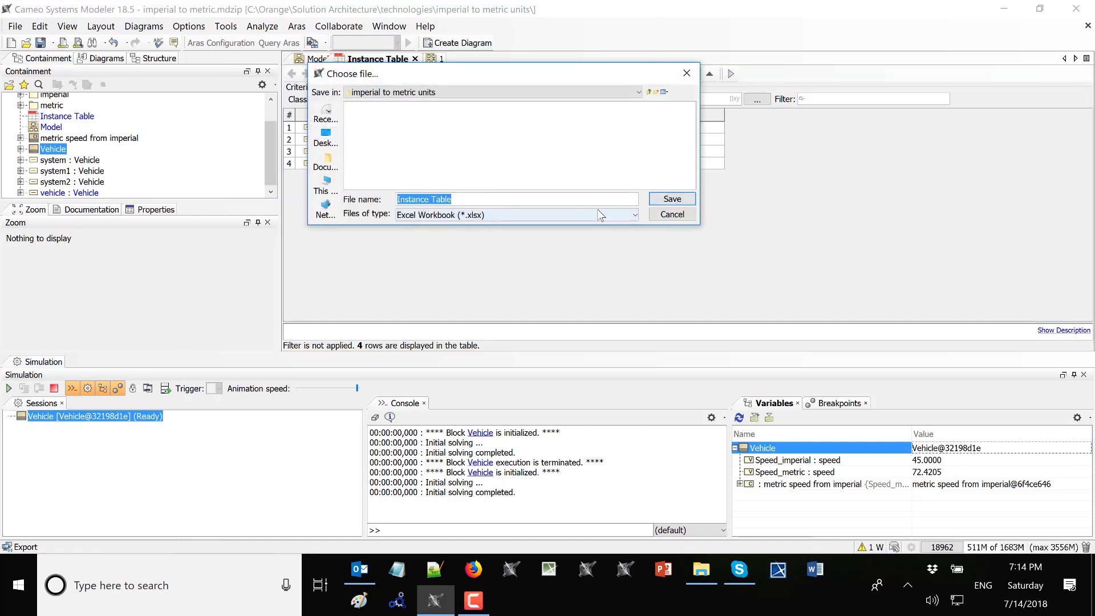
left_click(667, 215)
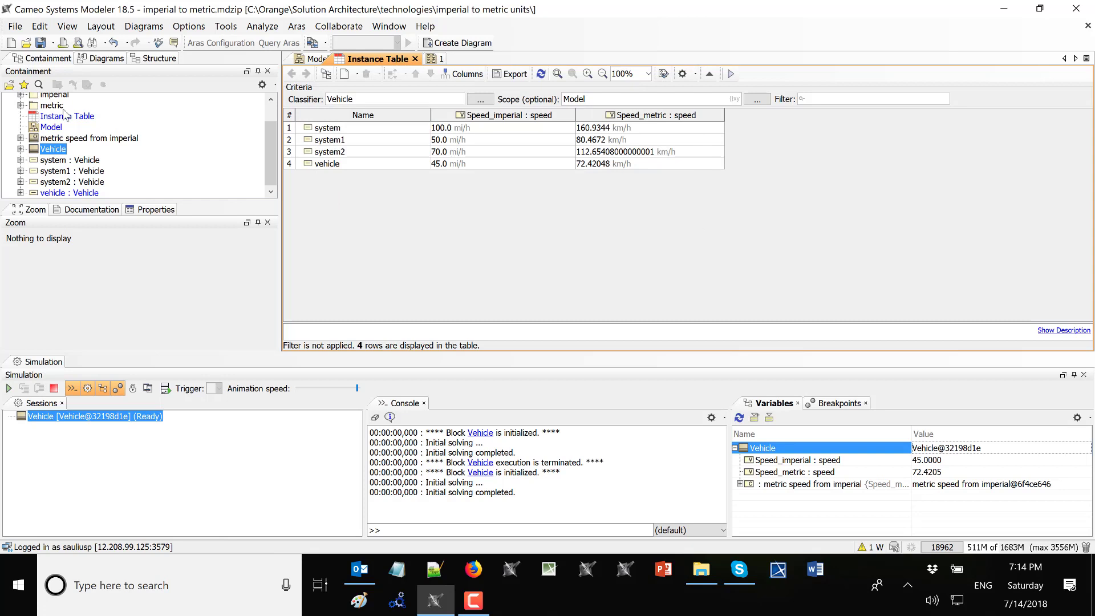
left_click(40, 43)
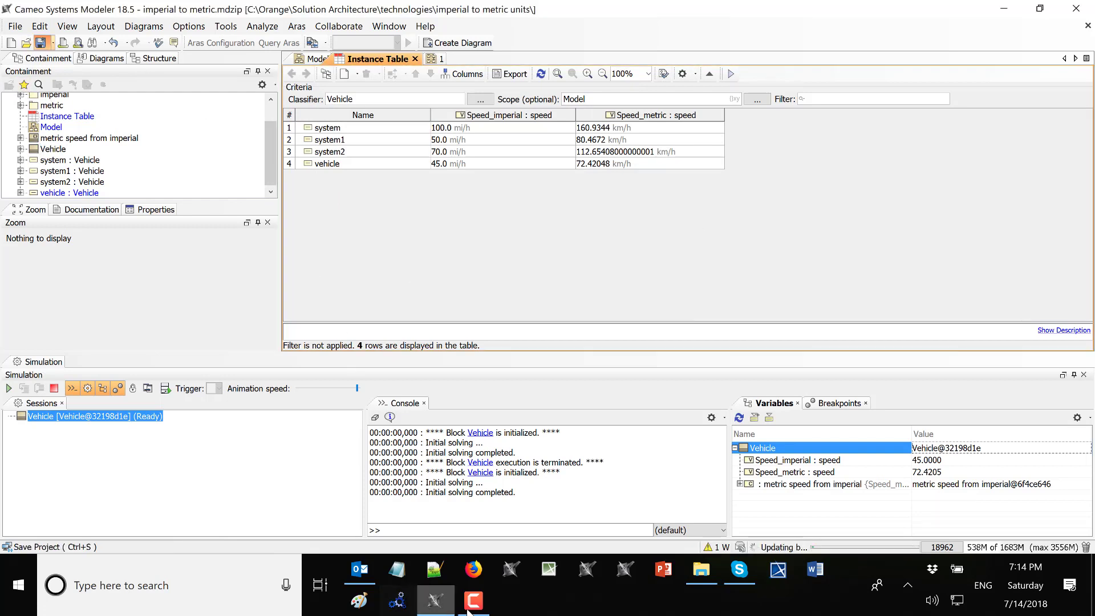